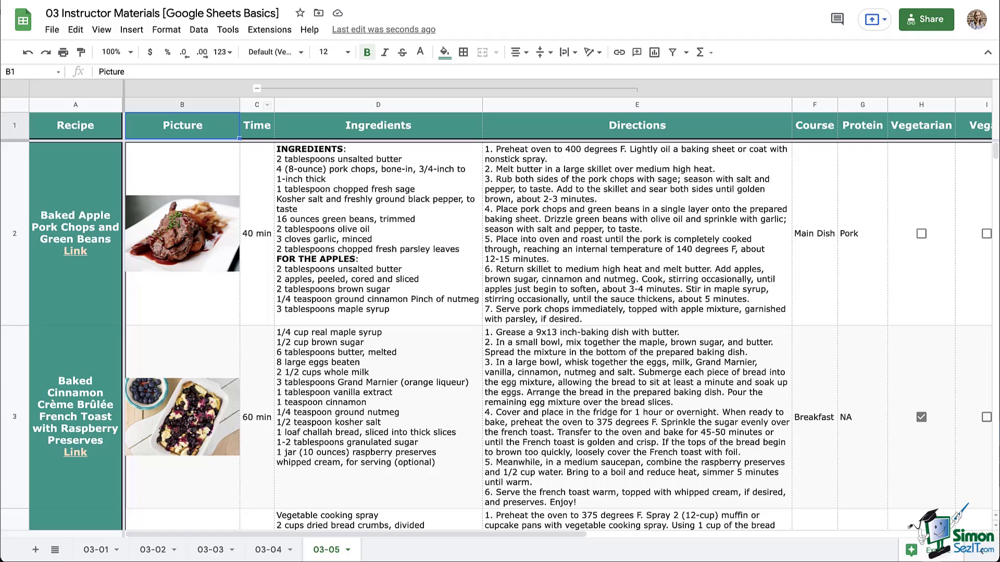
- Collapse the Ingredients and Directions column group (D:E) and select BBQ Cauliflower Bites' Time cell C5
left_click(257, 88)
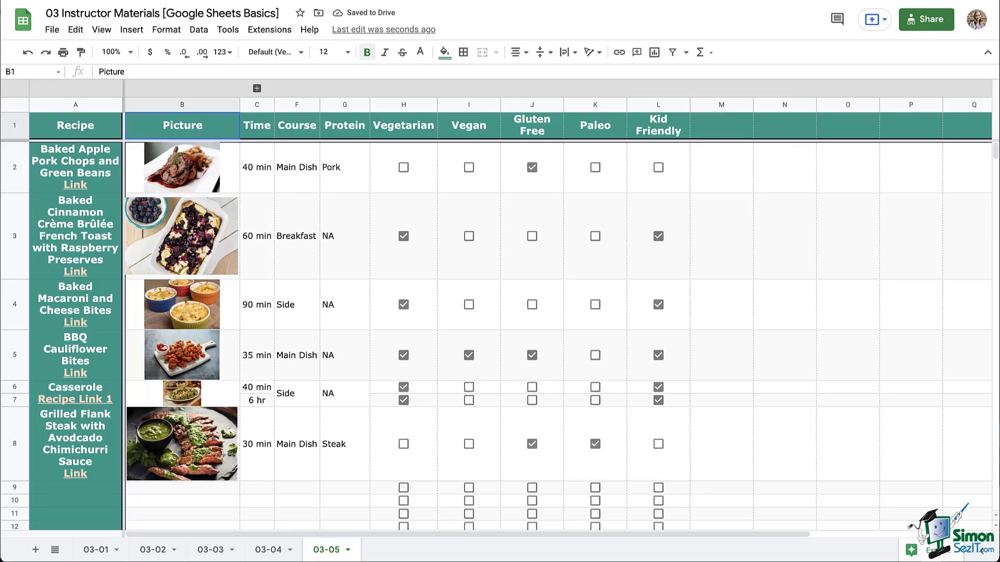
left_click(256, 355)
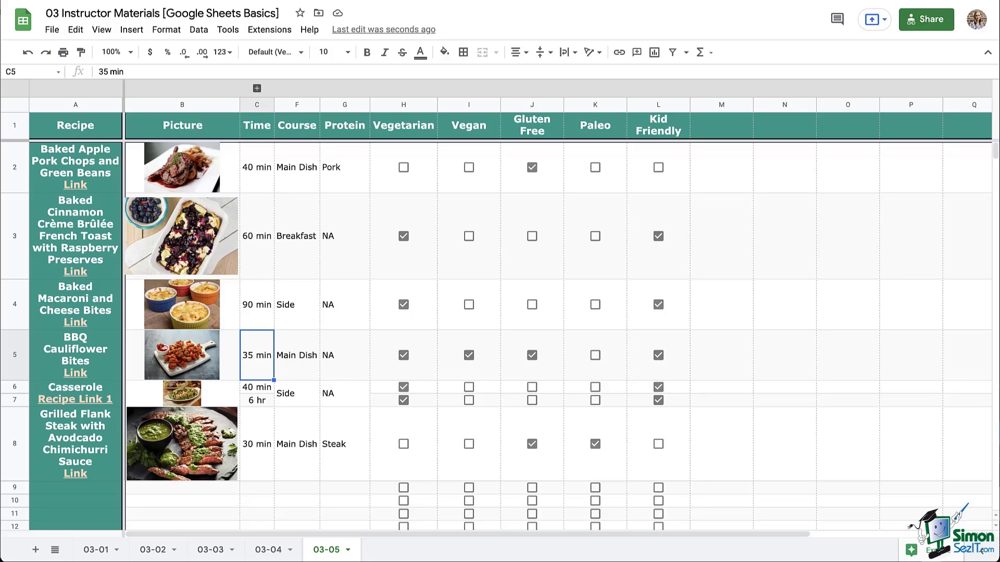
- Add the note '30 minutes' to the BBQ Cauliflower Bites 35 min Time cell C5
left_click(131, 29)
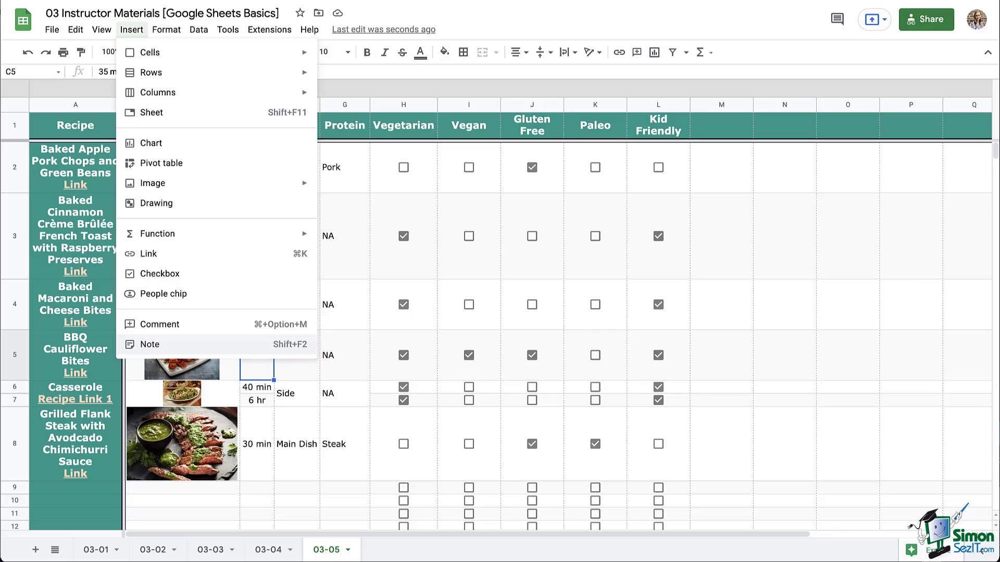
left_click(150, 344)
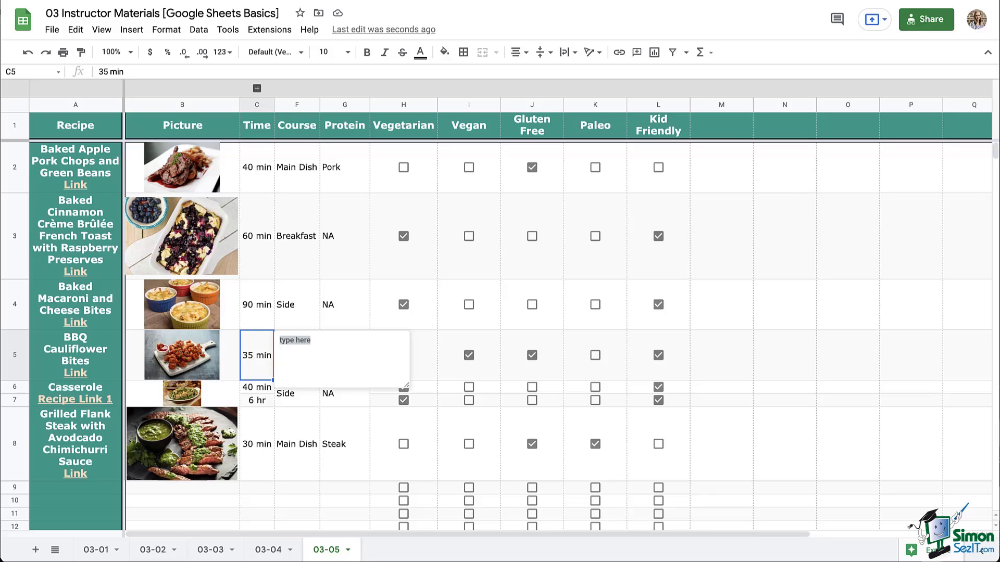
type("30 minutes")
left_click(182, 487)
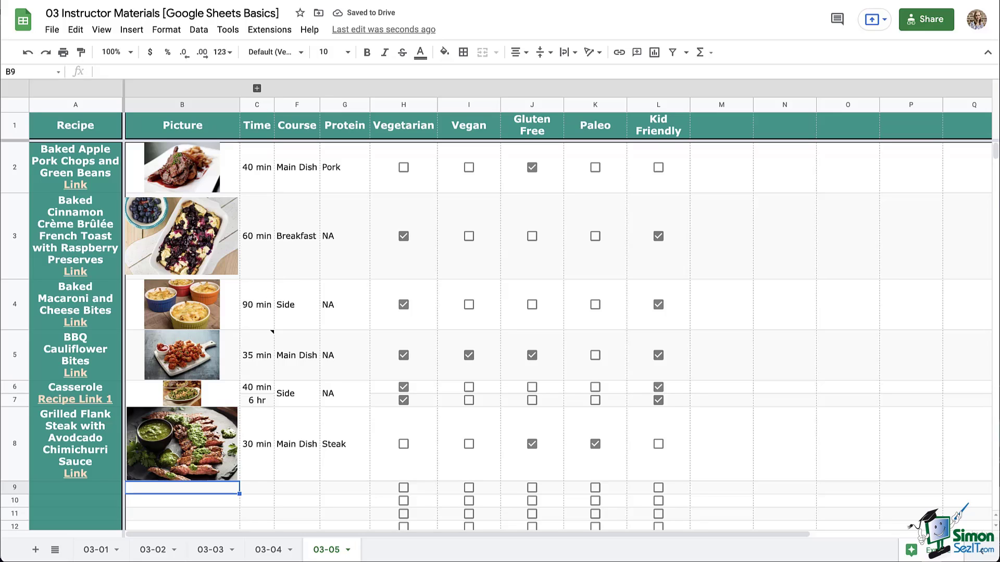
- Add the note '2 hours' to the Baked Macaroni and Cheese Bites 90 min Time cell C4
mouse_move(257, 355)
left_click(272, 329)
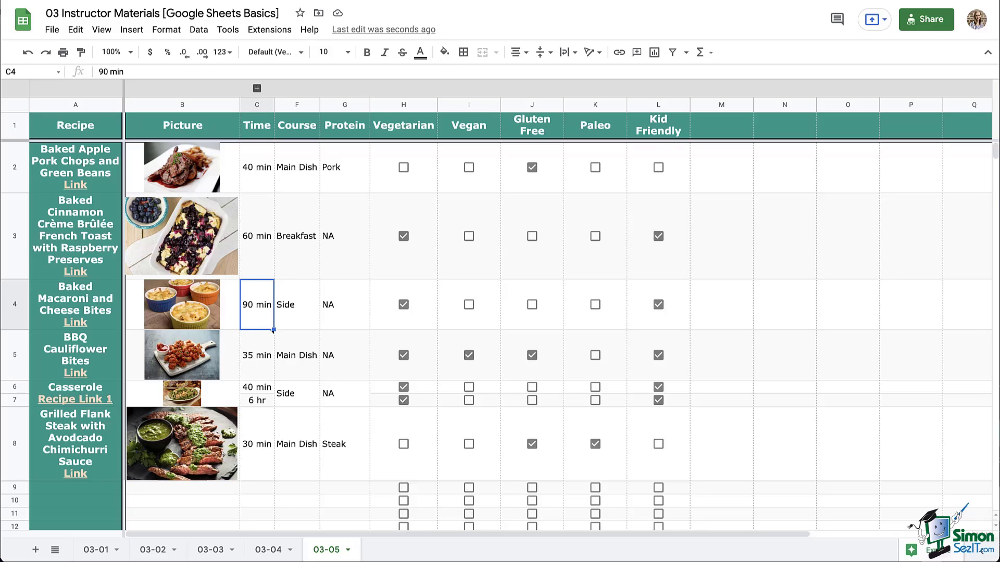
left_click(132, 29)
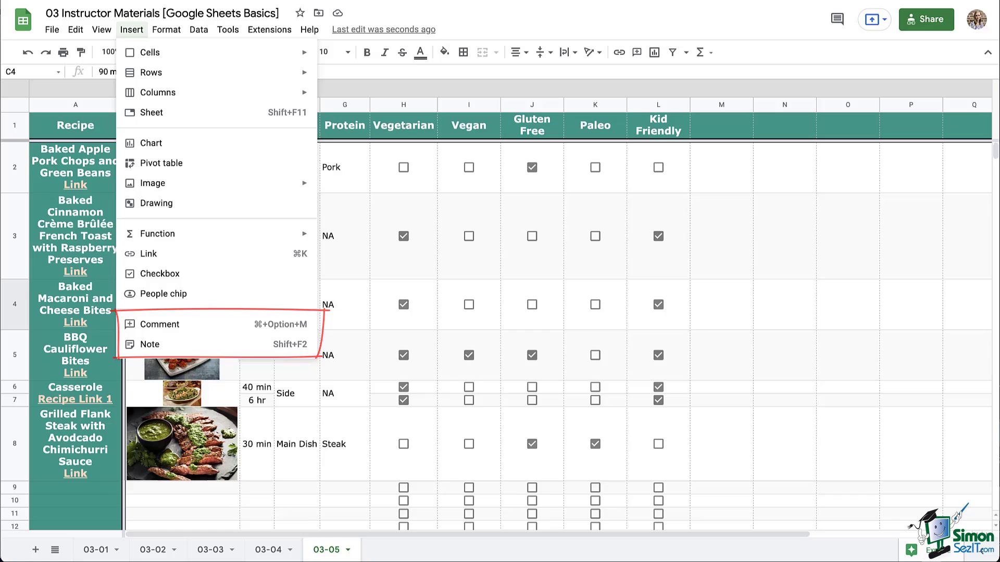
left_click(273, 330)
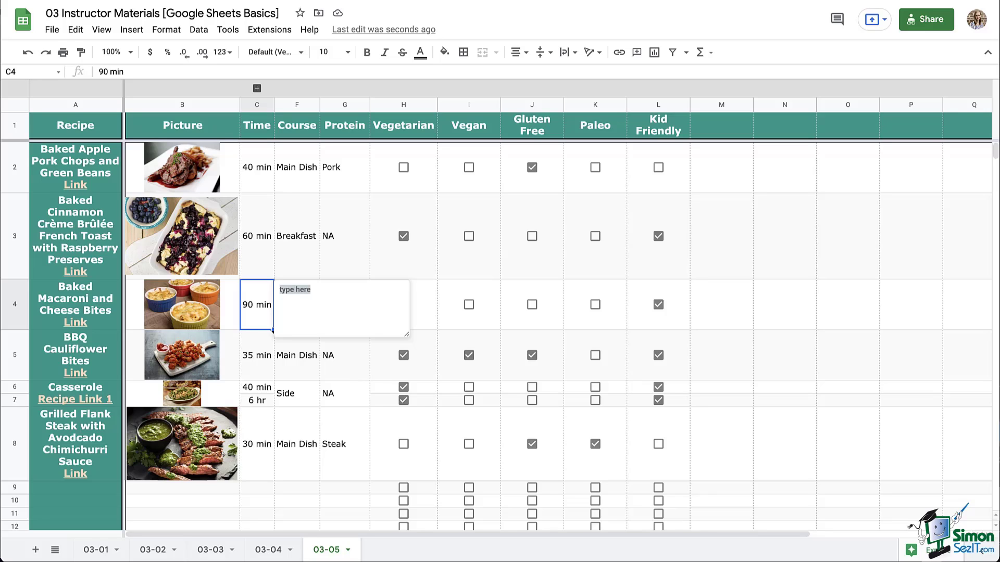
type("2 hours")
left_click(257, 236)
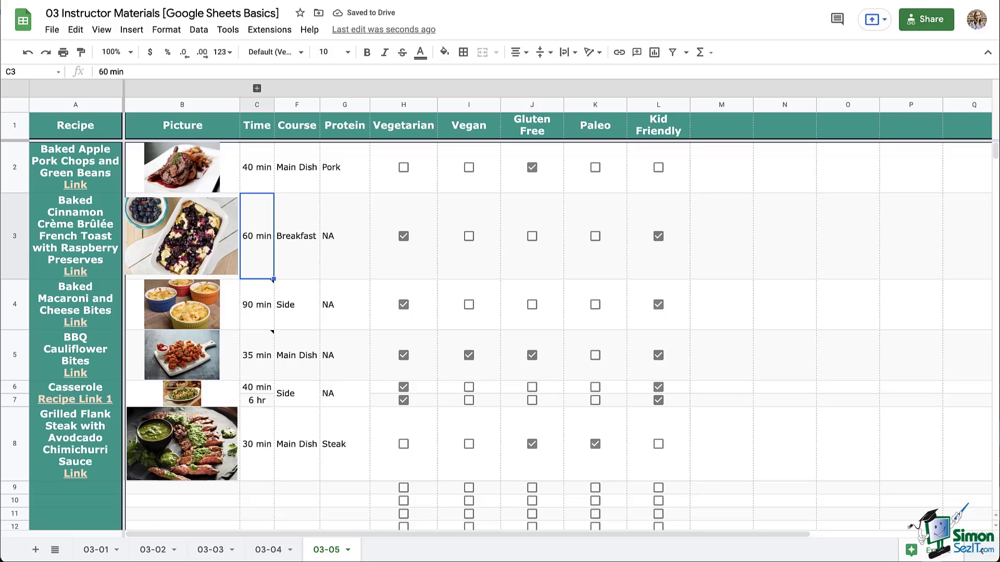
- Add the note '45 minutes' to the French toast recipe's 60 min Time cell C3
left_click(296, 236)
right_click(255, 196)
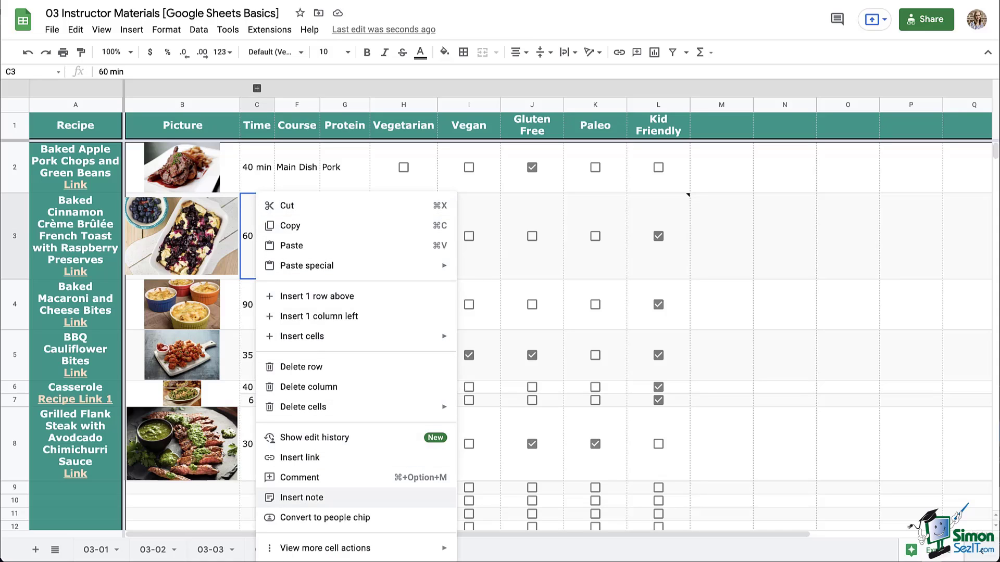
left_click(302, 497)
type("45 minutes")
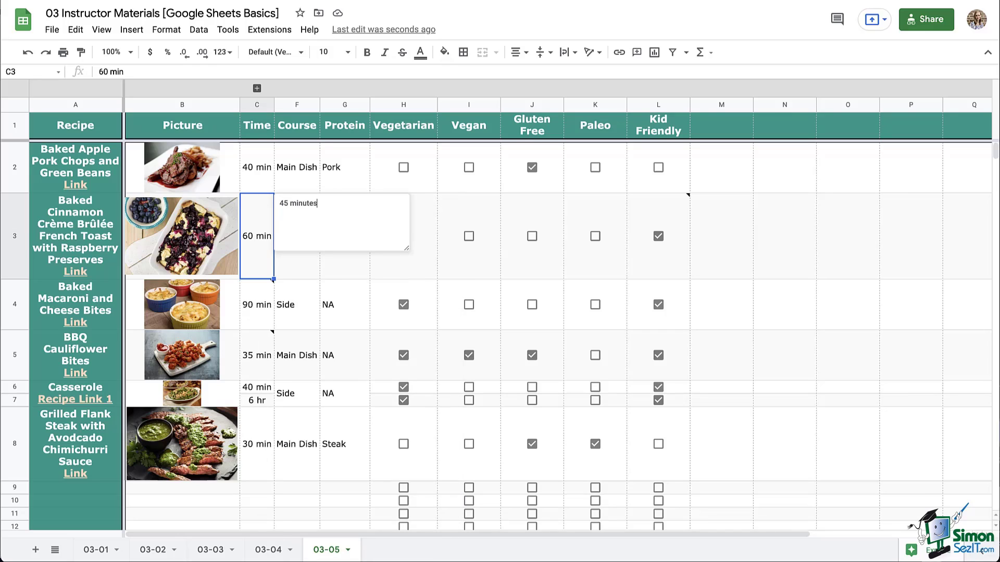
left_click(784, 355)
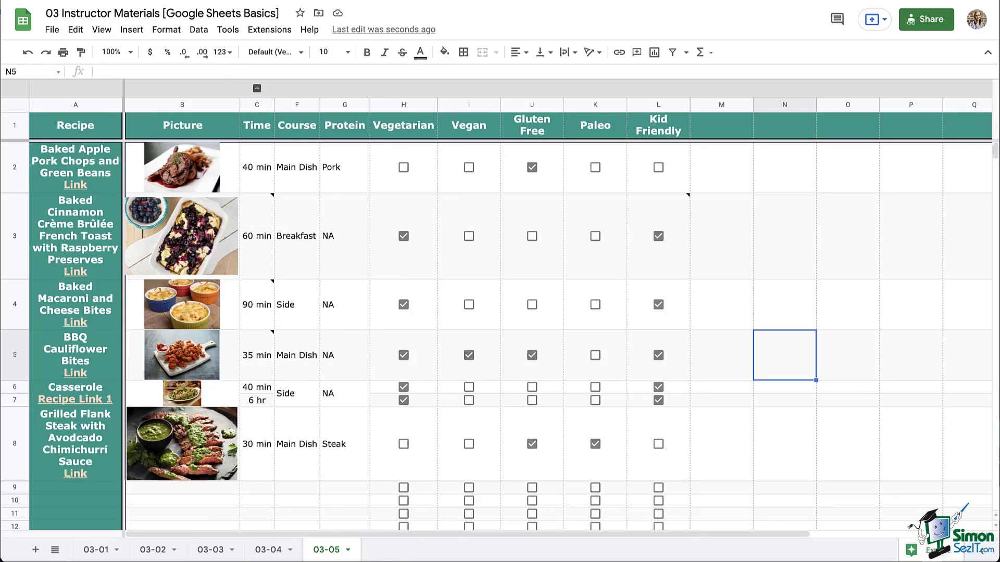
left_click(76, 513)
left_click(75, 355)
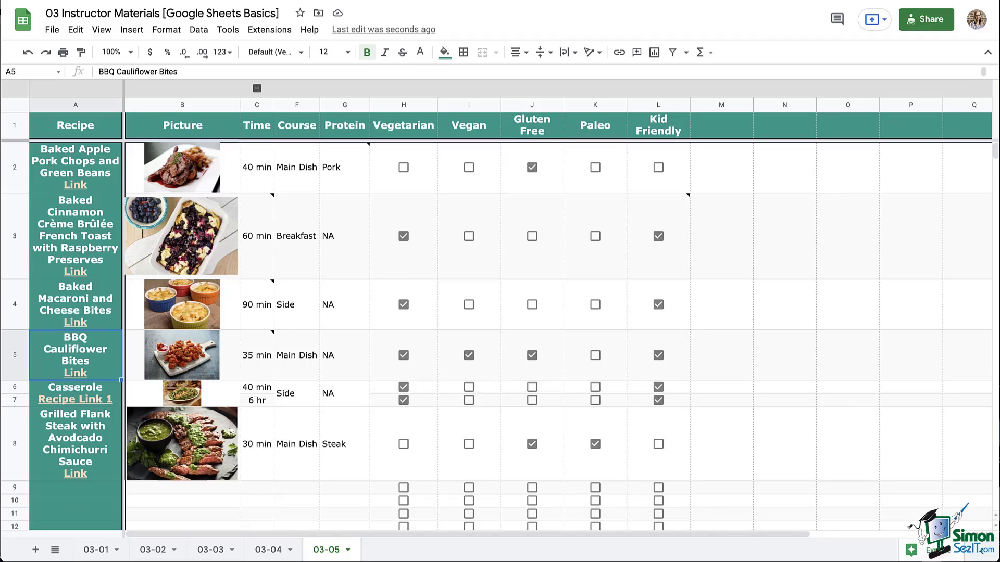
left_click(132, 29)
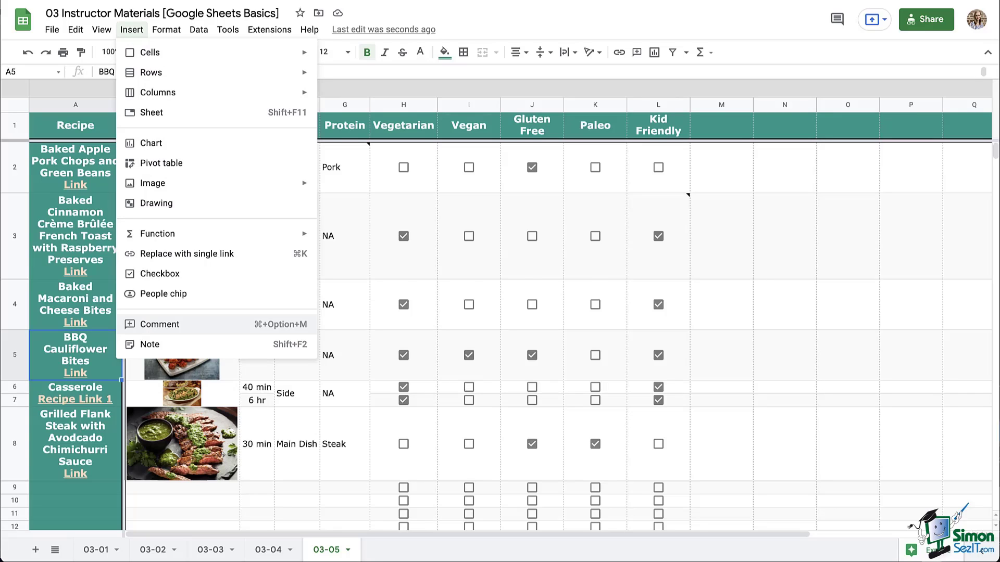
left_click(160, 324)
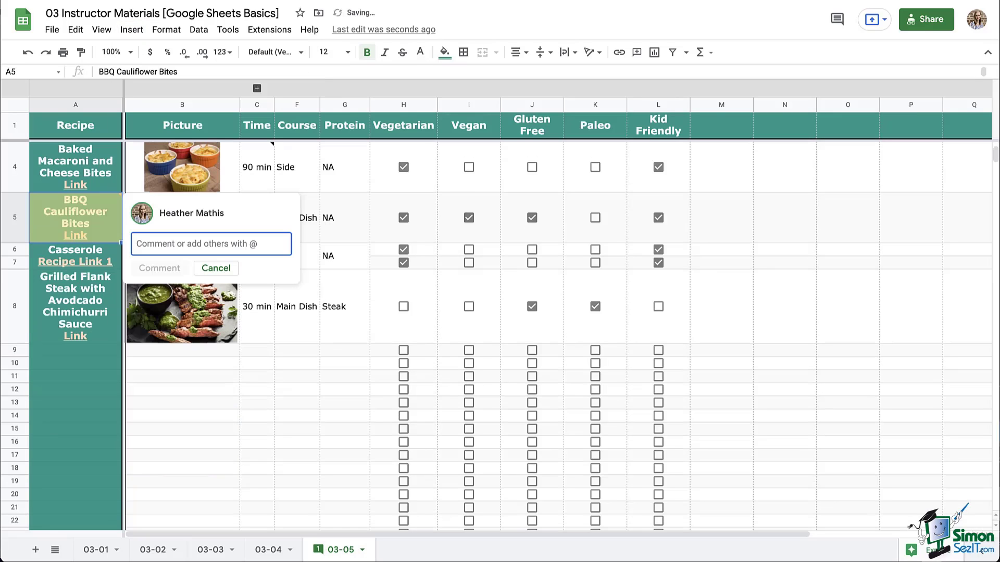
type("@Spouse")
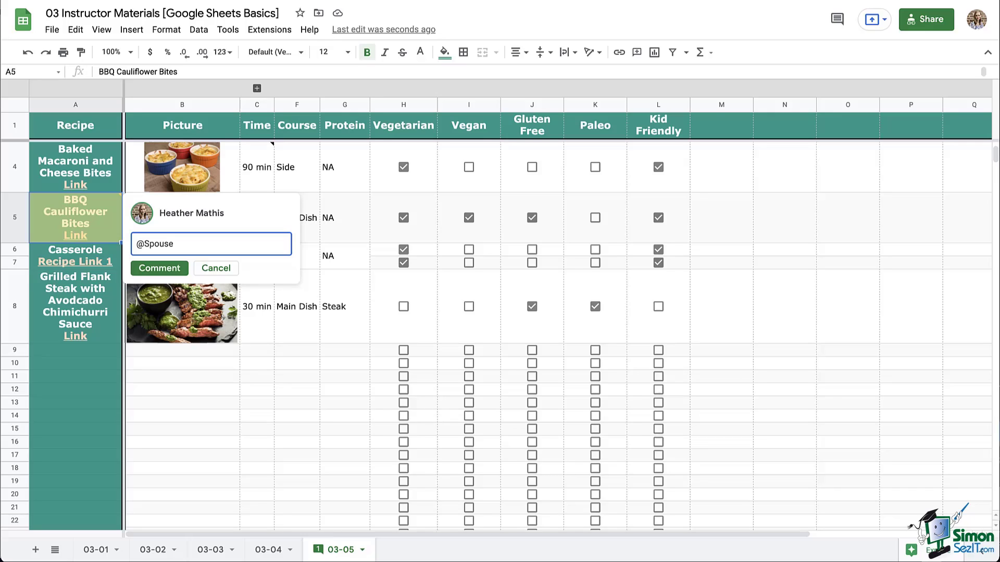
type("Saturday's dinner?")
key("ctrl+Return")
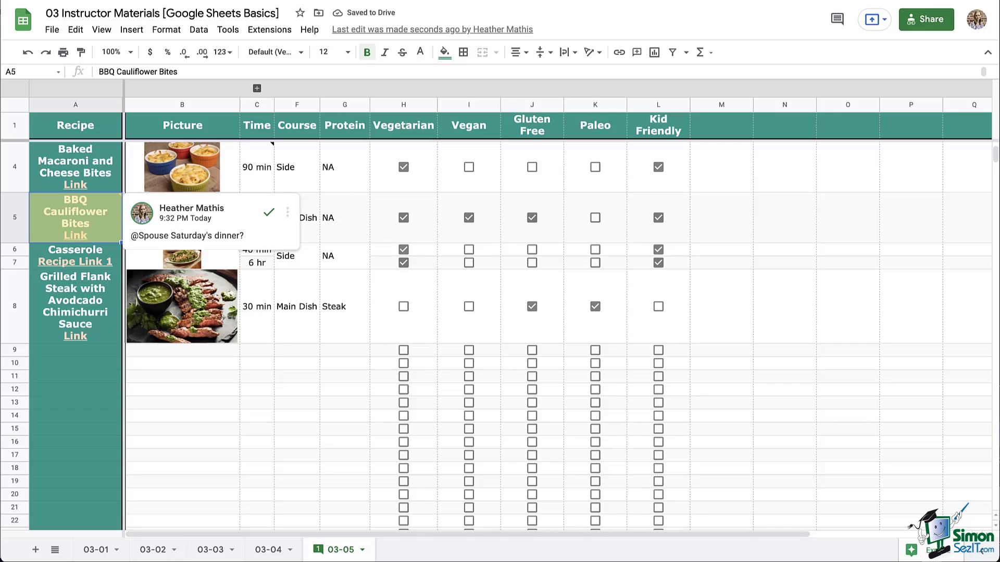
left_click(182, 363)
scroll(557, 336, "up", 3)
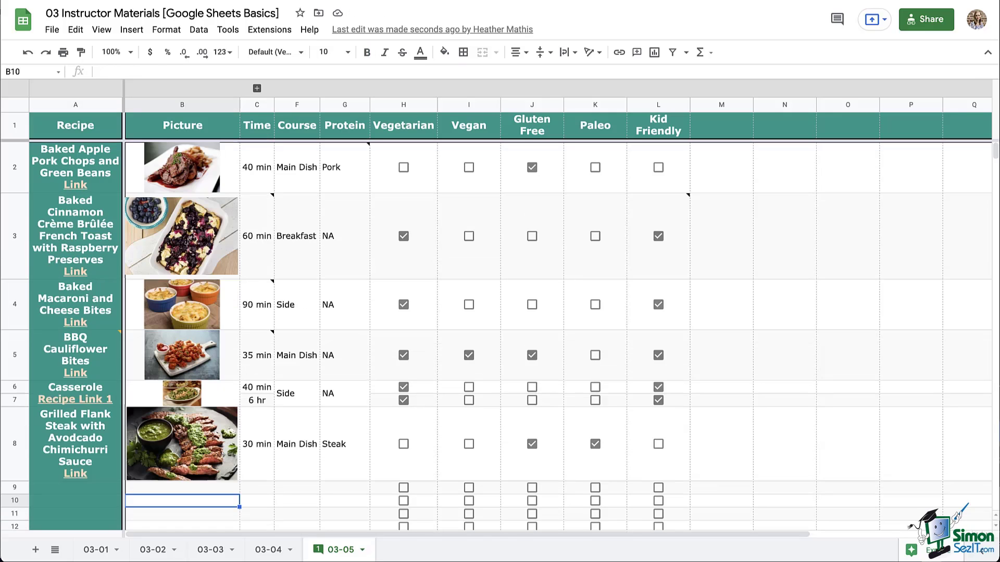
mouse_move(75, 354)
right_click(300, 305)
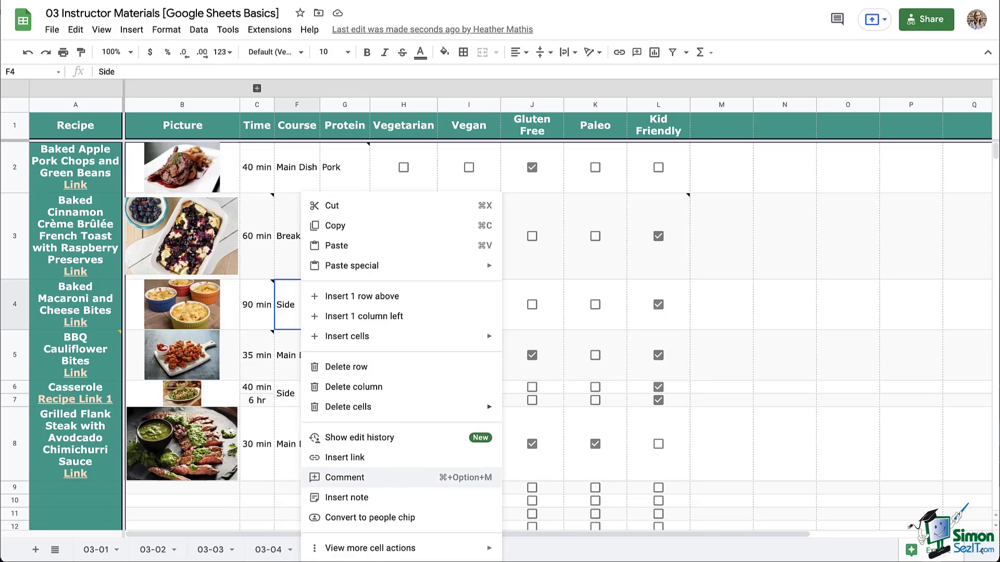
left_click(344, 478)
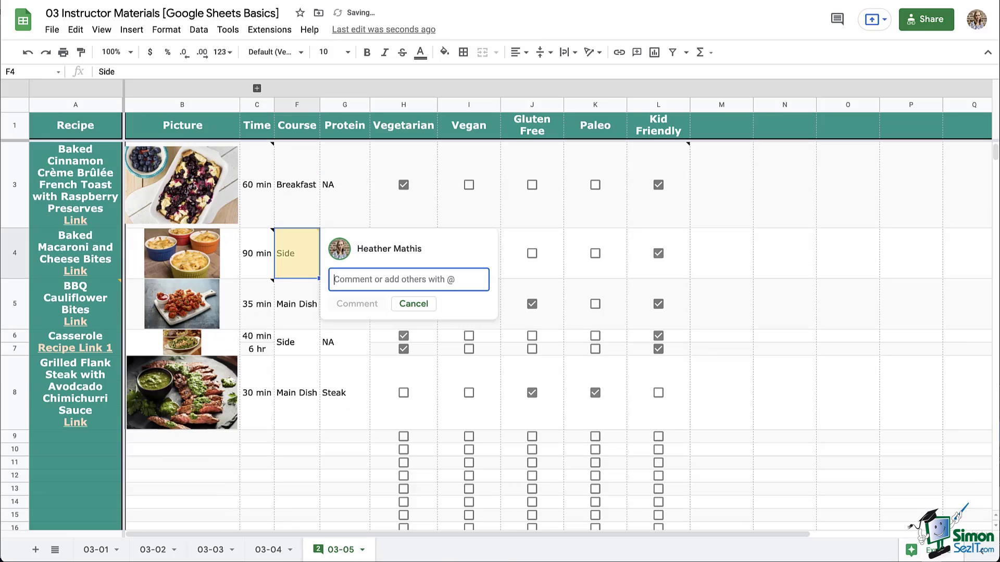
type("@Spouse ")
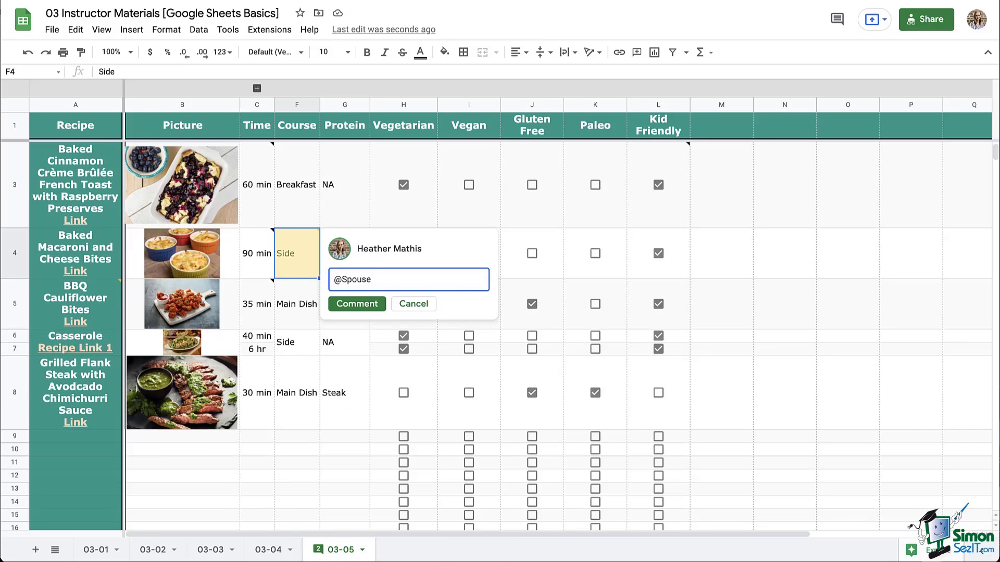
type("Dinner for the kids? Do we have all of these")
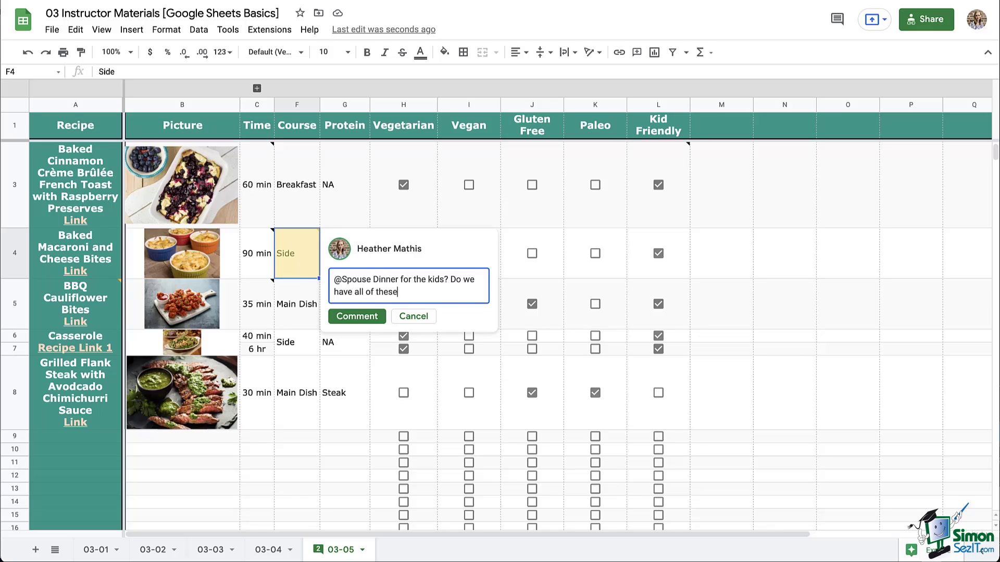
type(" ingredients?")
key("ctrl+Return")
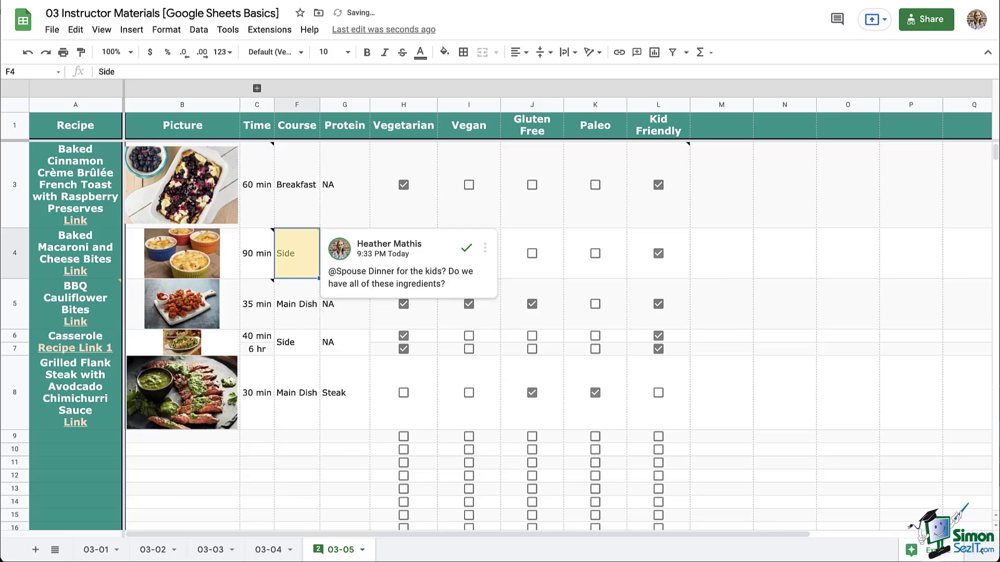
left_click(344, 449)
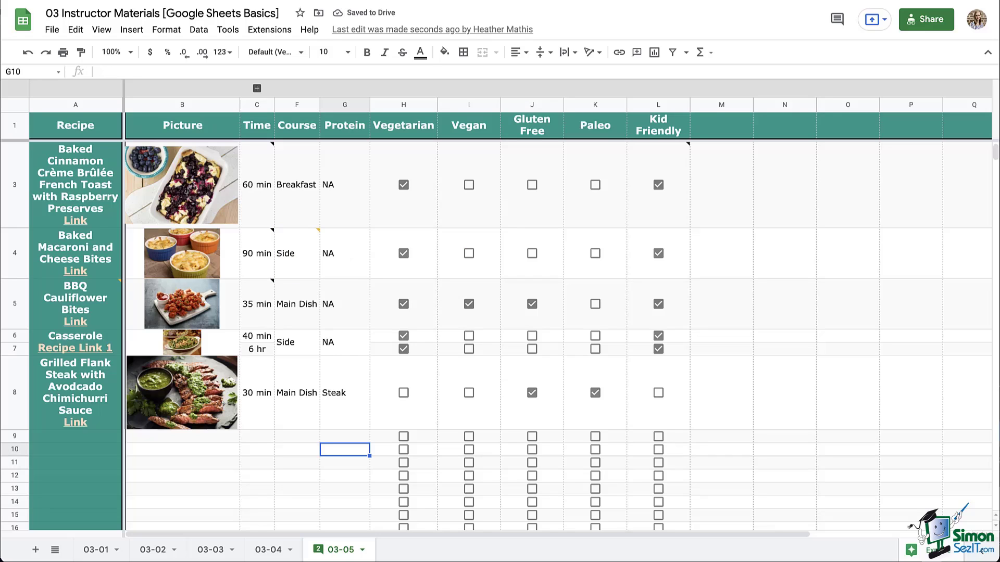
- Reply 'No we need broccoli' to the Spouse-tagged comment on F4
mouse_move(257, 253)
mouse_move(334, 253)
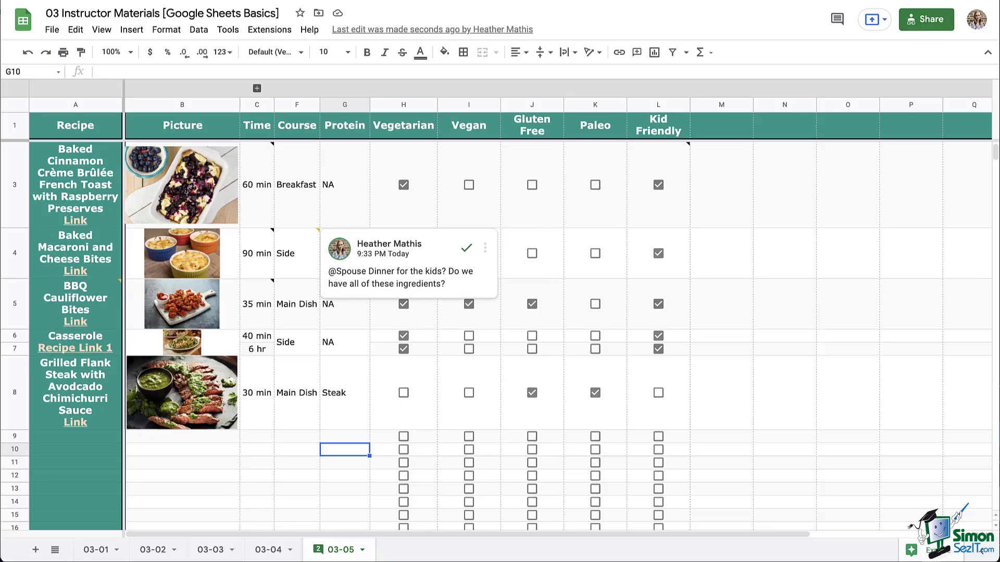
left_click(297, 253)
left_click(409, 318)
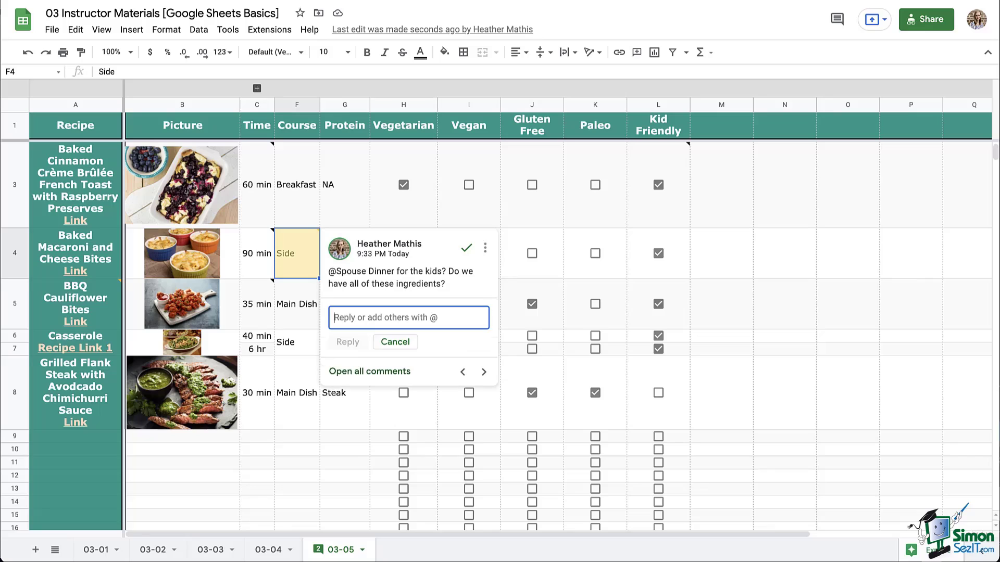
type("No we need broccoli")
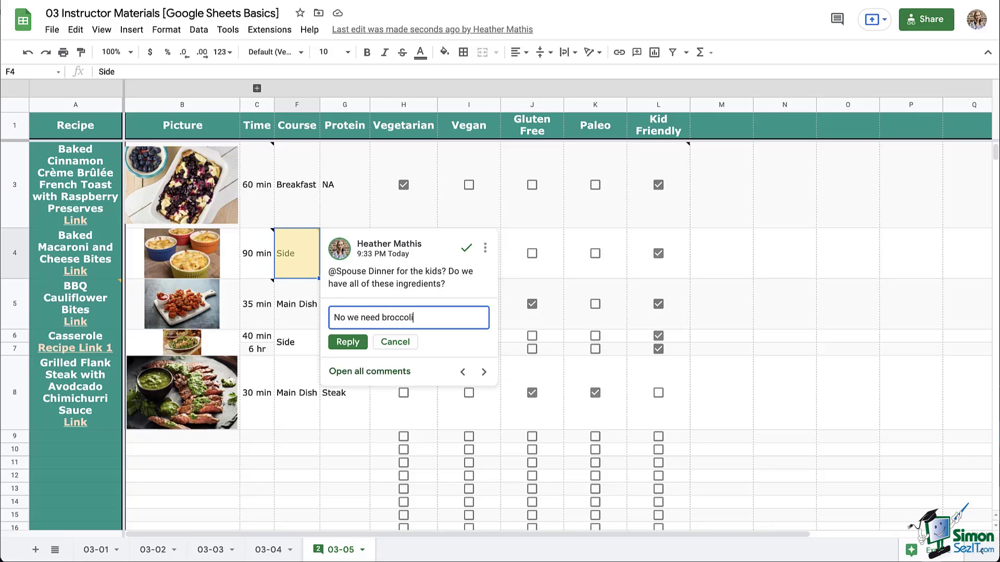
left_click(347, 341)
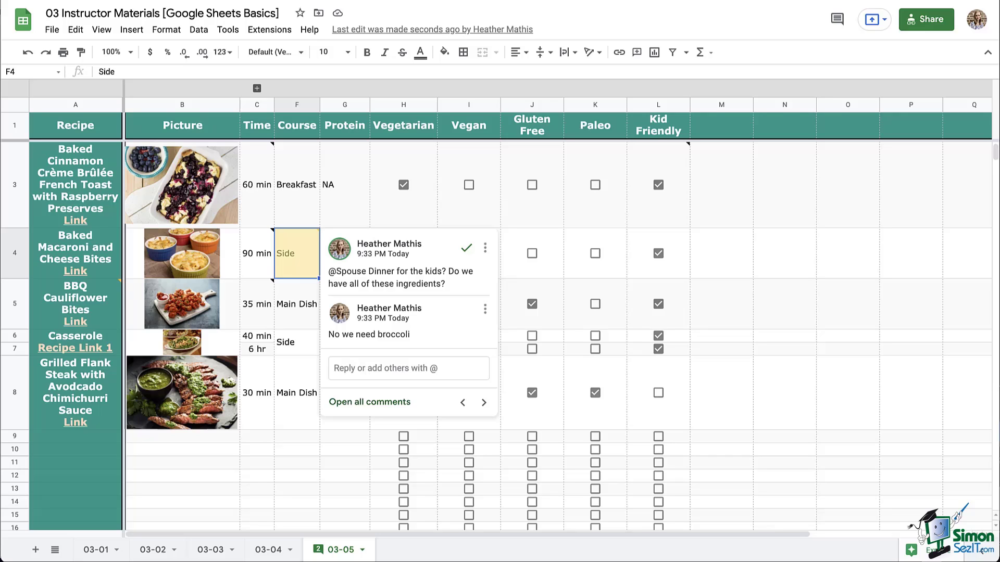
left_click(297, 437)
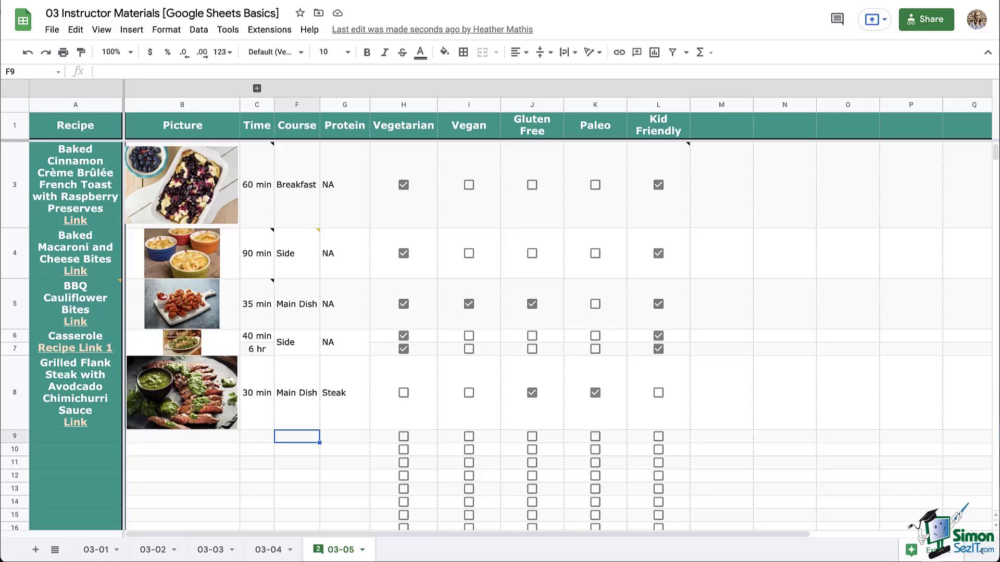
- Resolve the 'Saturday's dinner?' comment on A5 from the sheet's comments list
left_click(318, 549)
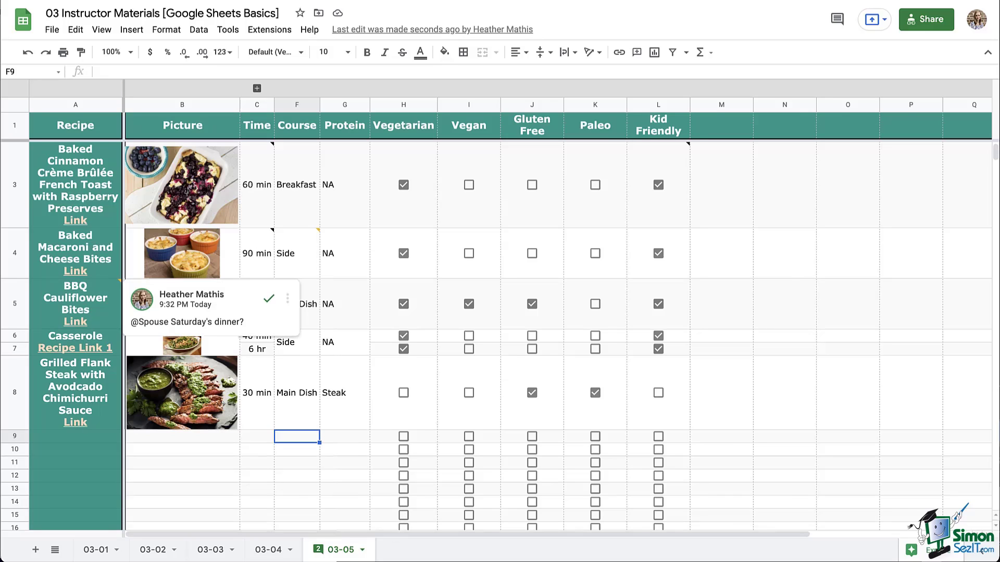
left_click(269, 298)
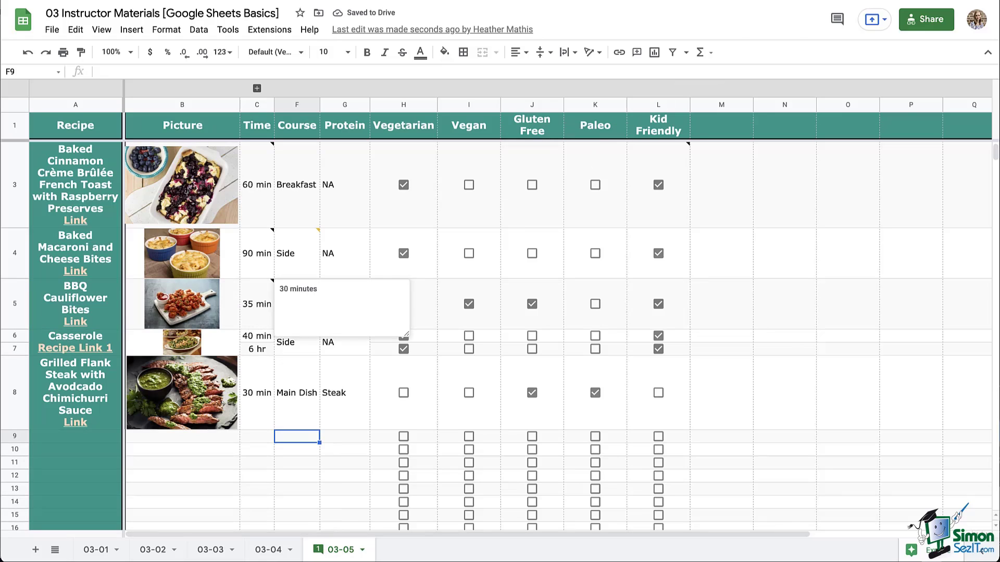
mouse_move(297, 254)
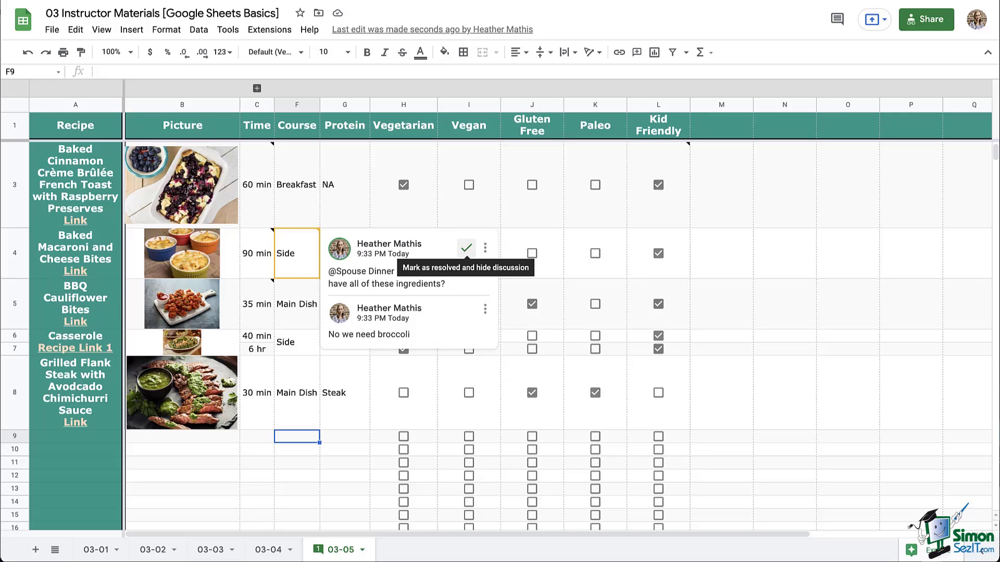
- Resolve F4's broccoli thread, then review and close the comment history
left_click(467, 248)
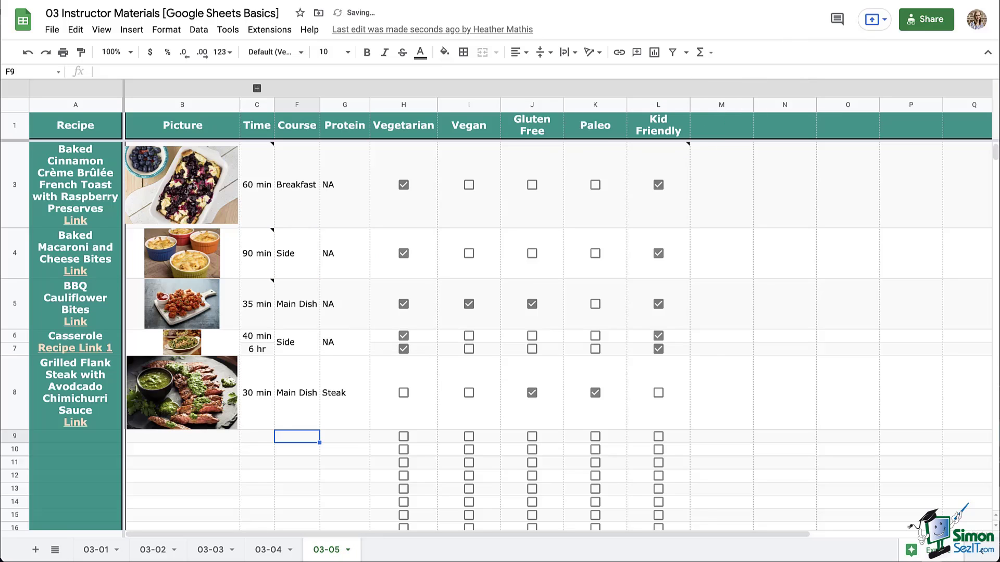
left_click(837, 20)
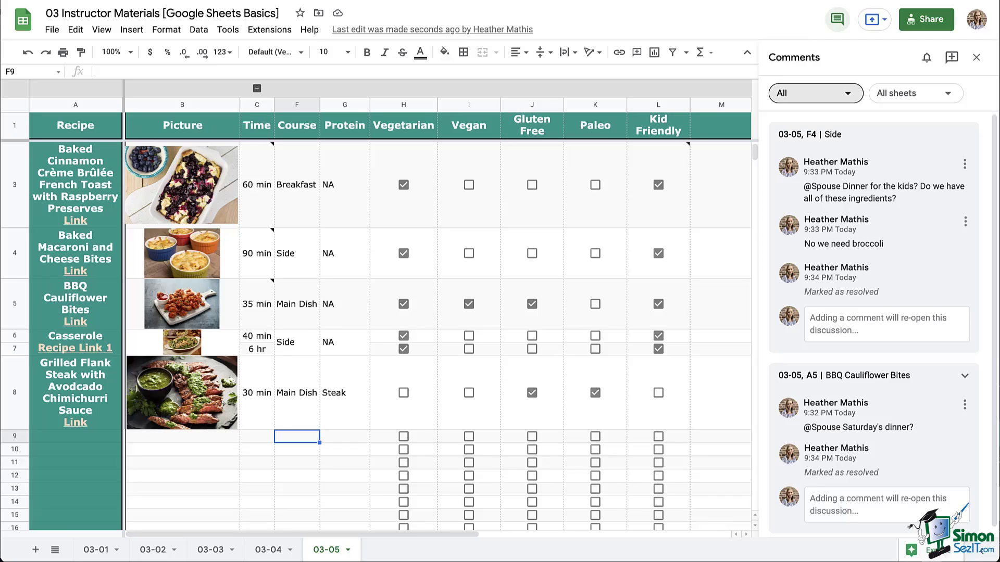
key("ctrl+alt+shift+a")
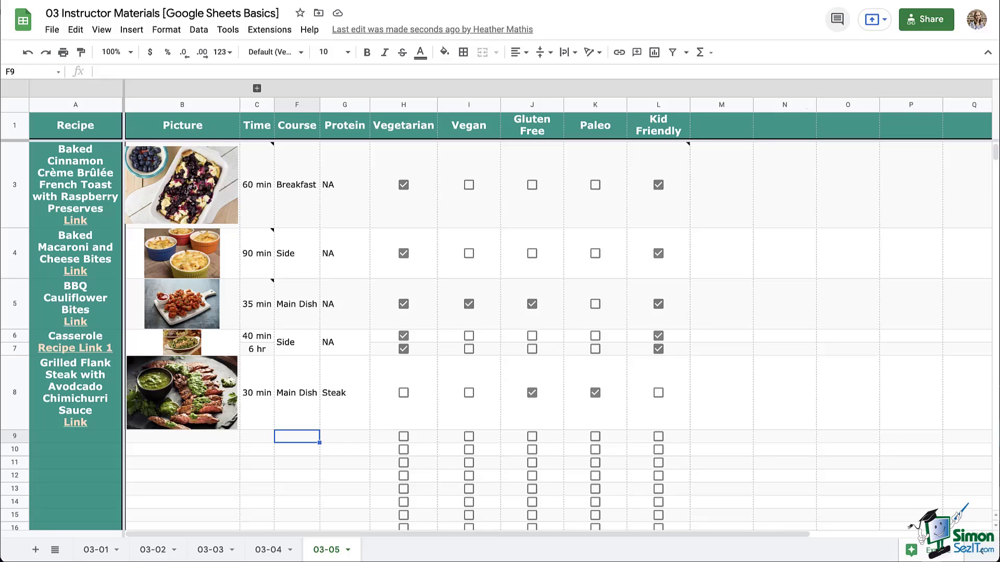
- Erase the text of C4's '2 hours' note
left_click(256, 253)
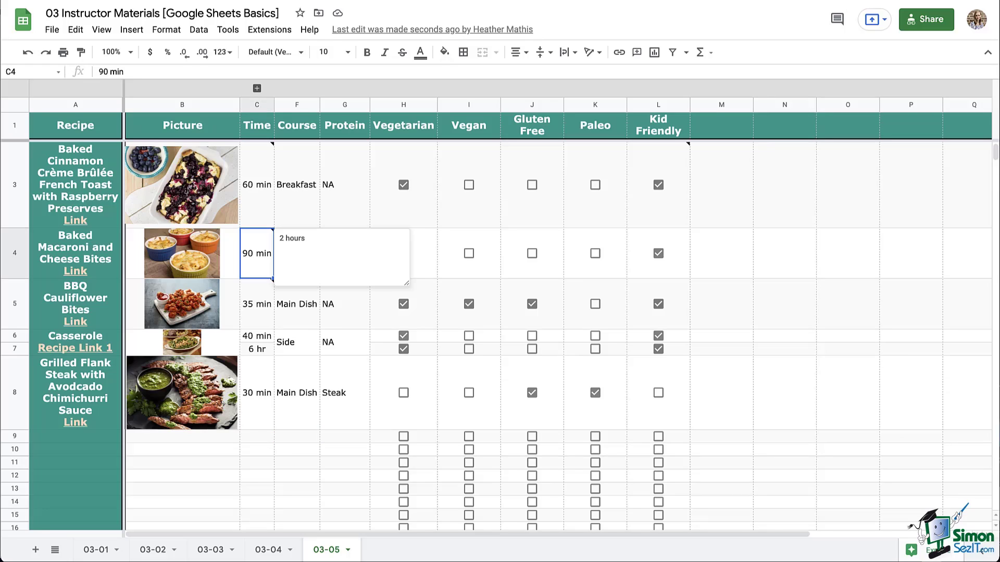
key("shift+Left")
key("shift+Left")
key("shift+Left")
key("shift+Left")
key("shift+Left")
key("shift+Left")
key("shift+Left")
key("BackSpace")
left_click(297, 462)
- Delete the '45 minutes' note from C3, then recheck C4's note
scroll(557, 312, "up", 1)
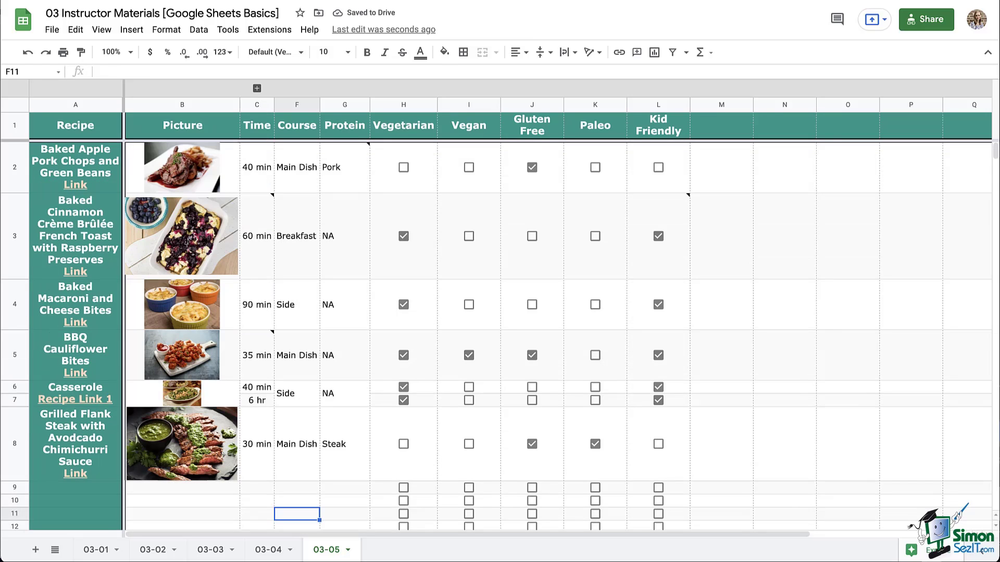
right_click(264, 195)
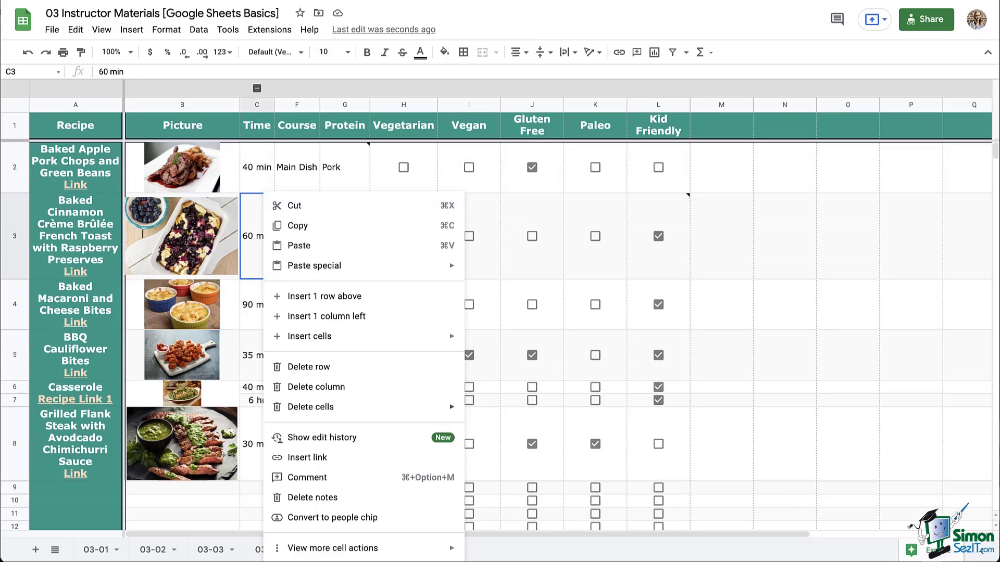
left_click(312, 497)
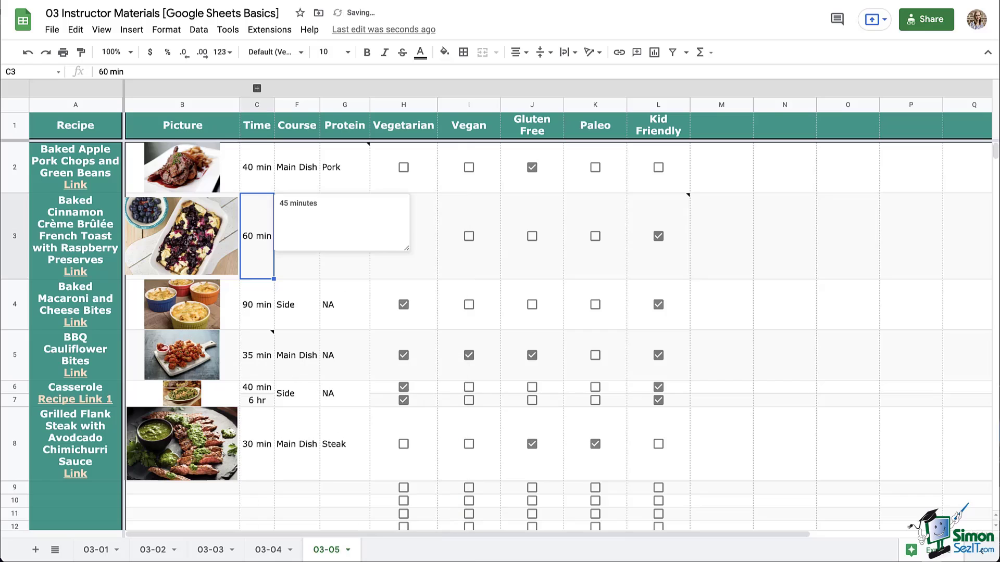
left_click(256, 500)
scroll(257, 501, "down", 1)
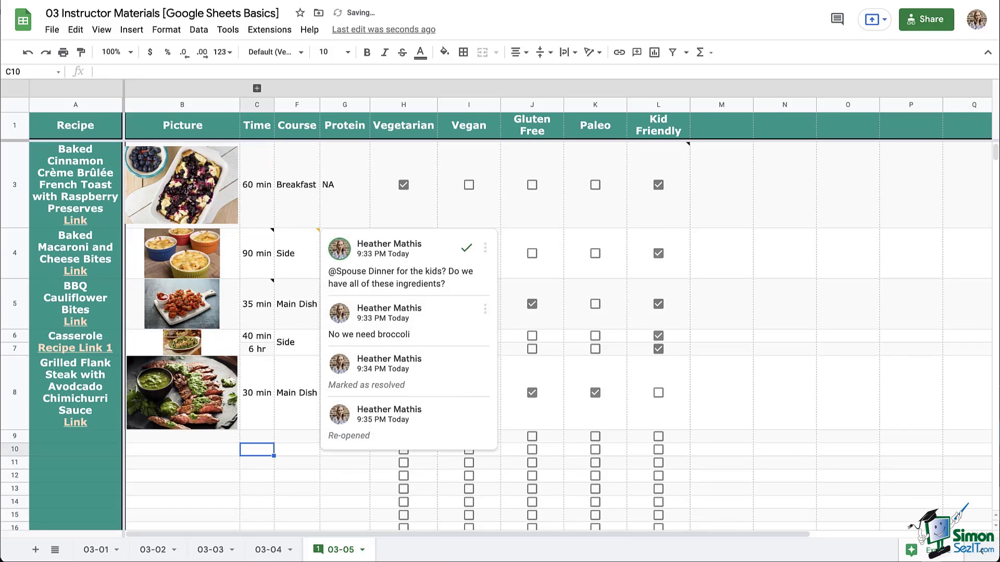
left_click(257, 253)
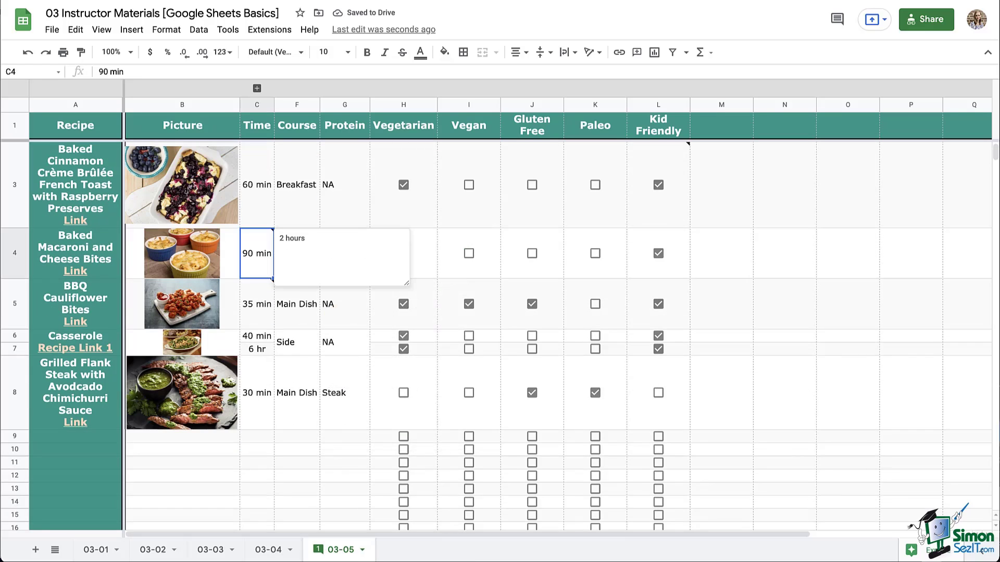
left_click(297, 462)
left_click_drag(297, 253, 256, 253)
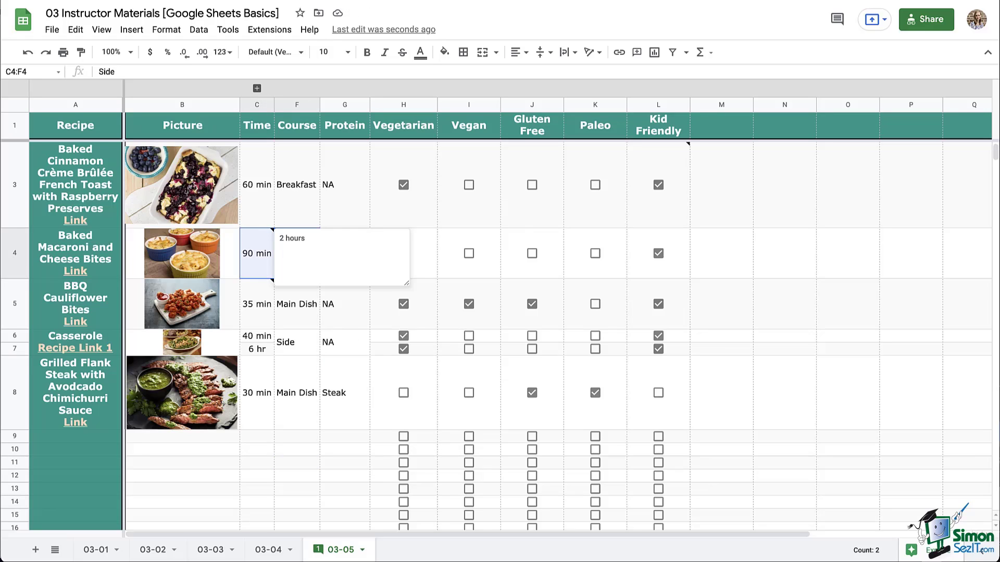
key("ctrl+c")
left_click(256, 450)
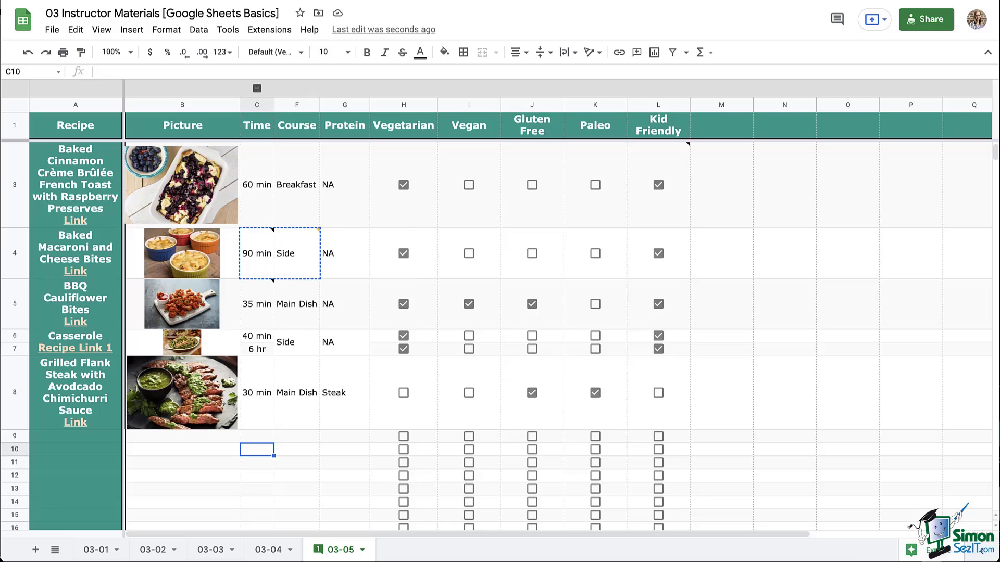
key("ctrl+v")
left_click(181, 436)
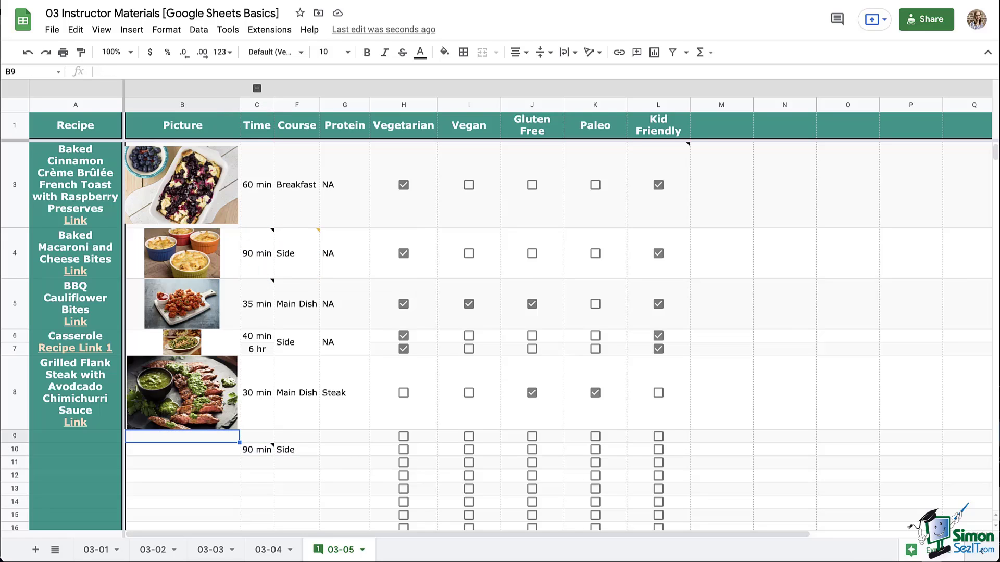
mouse_move(256, 449)
left_click_drag(257, 449, 297, 449)
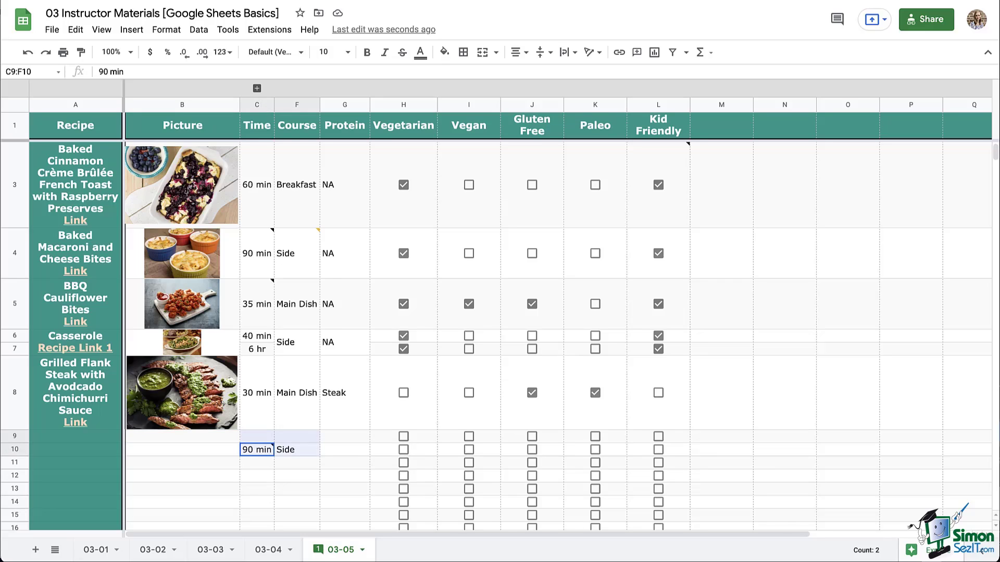
key("Delete")
left_click(344, 462)
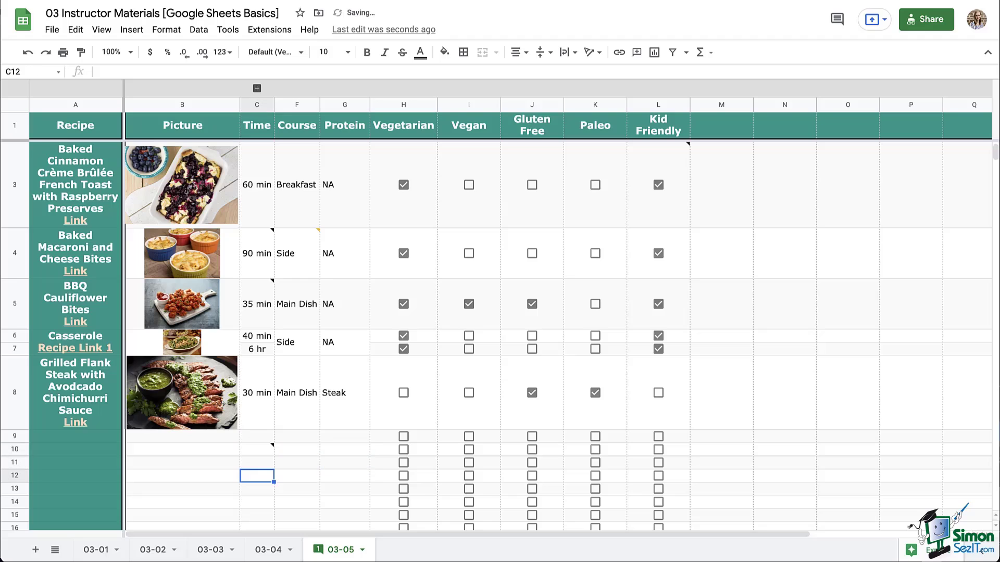
right_click(257, 450)
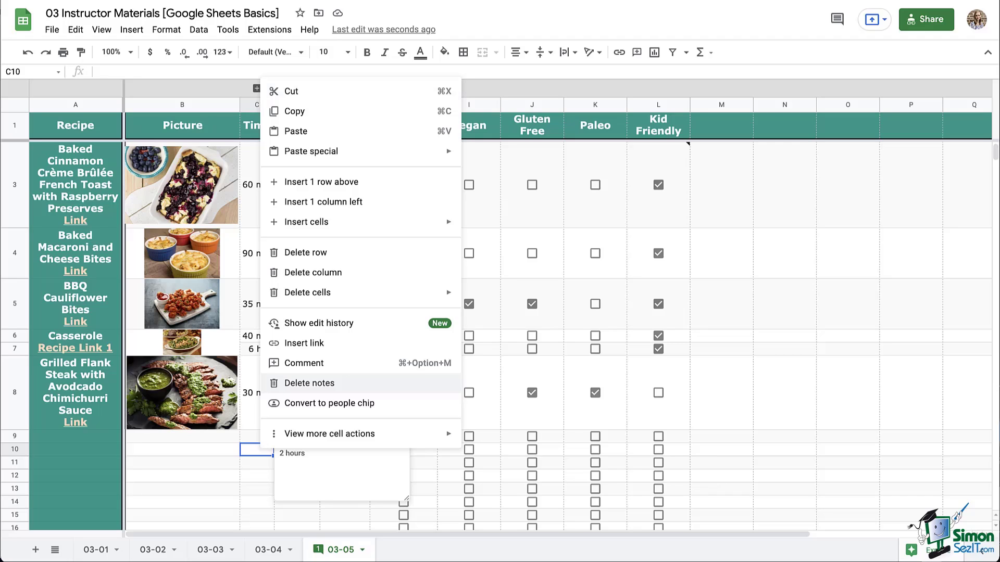
left_click(310, 382)
left_click(182, 449)
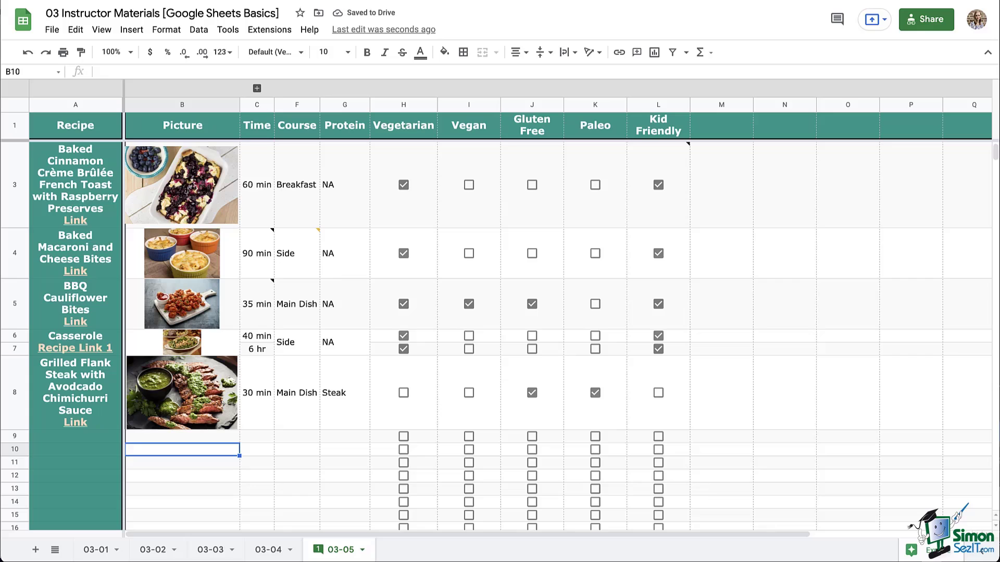
scroll(499, 336, "up", 1)
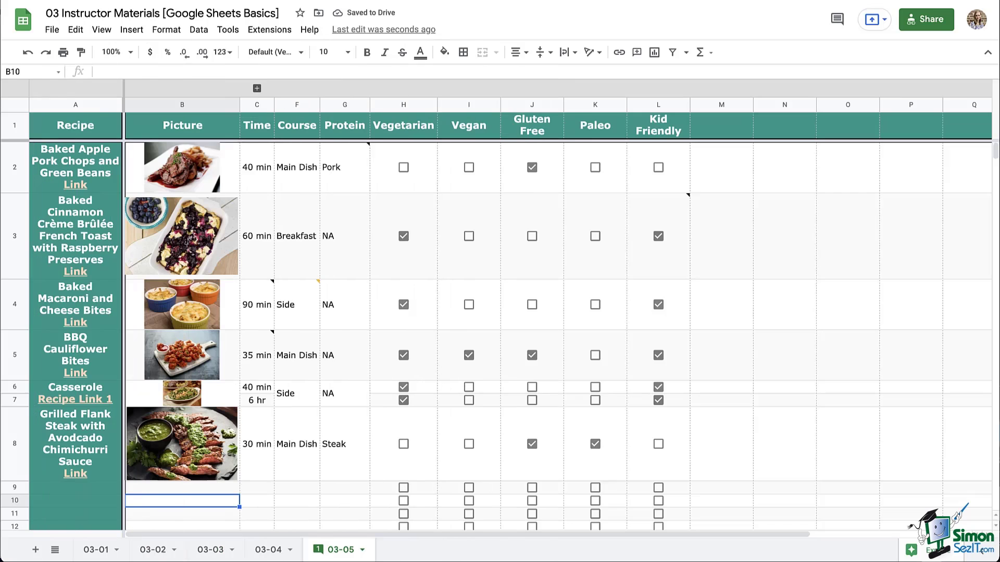